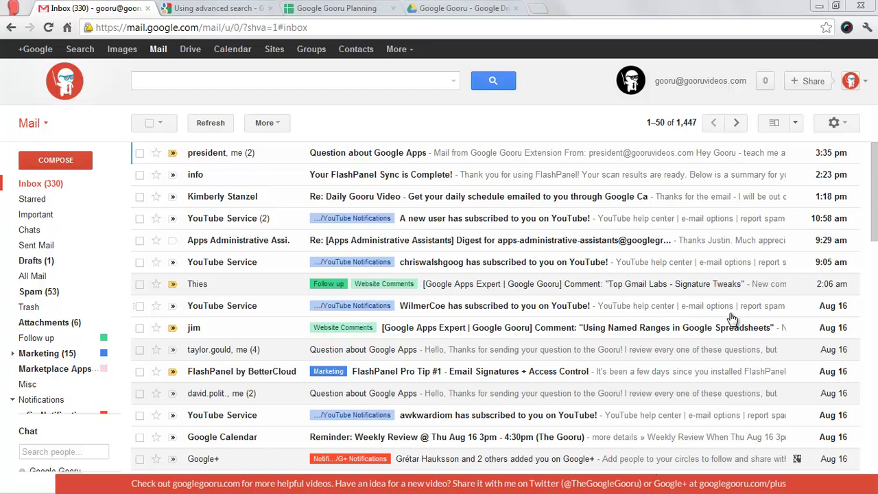
Step: Search Gmail for 'weekly meeting' to list the three matching emails
click(211, 82)
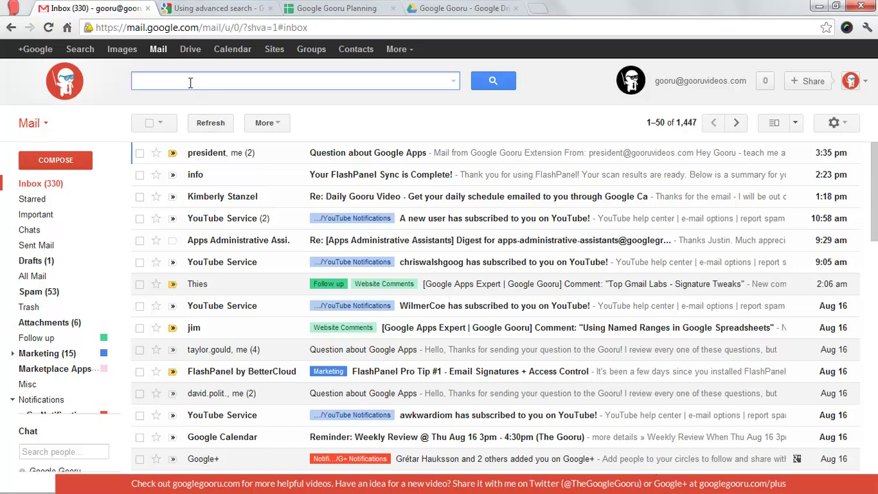
click(454, 82)
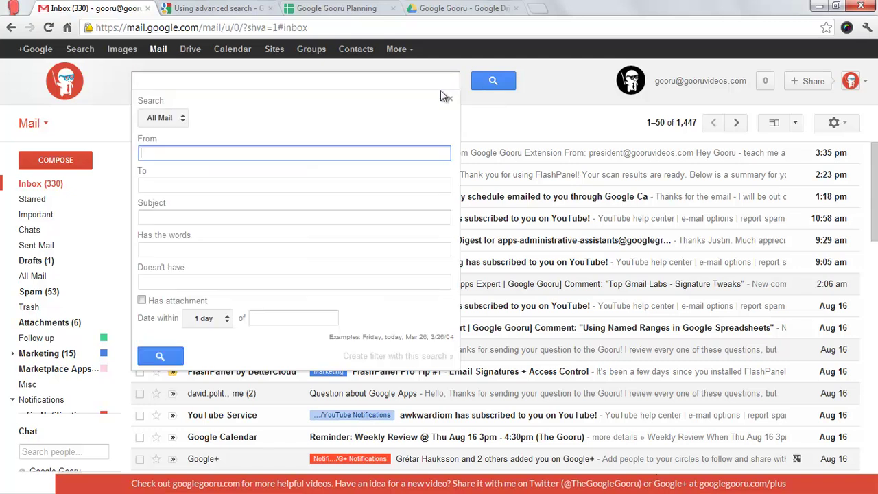
click(481, 112)
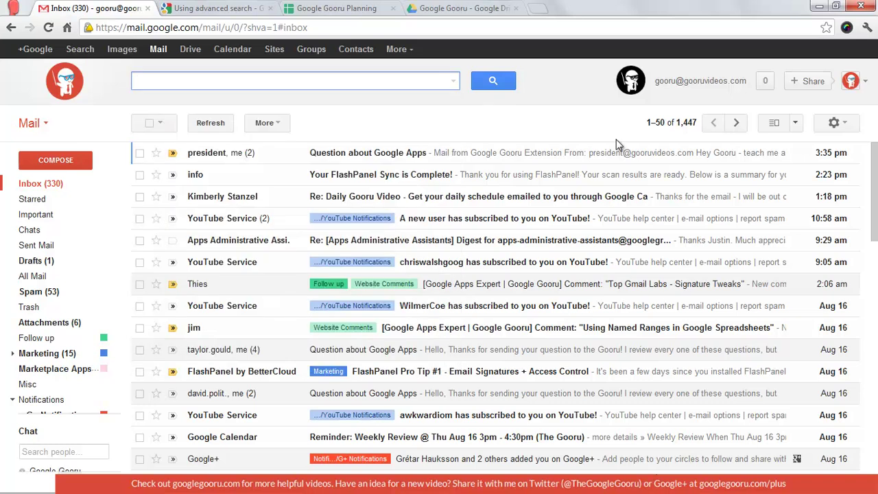
text(weekly meeting)
key(Return)
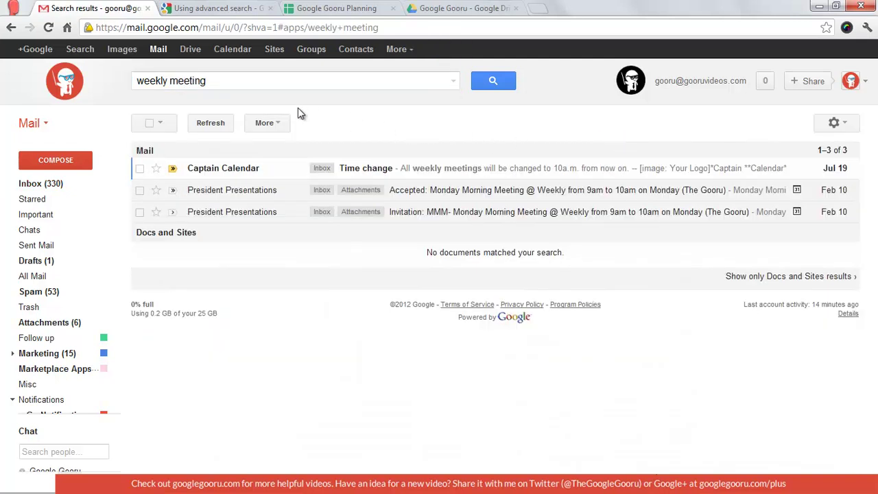
Step: Open the 'Time change' email, then go back to the search results
click(414, 172)
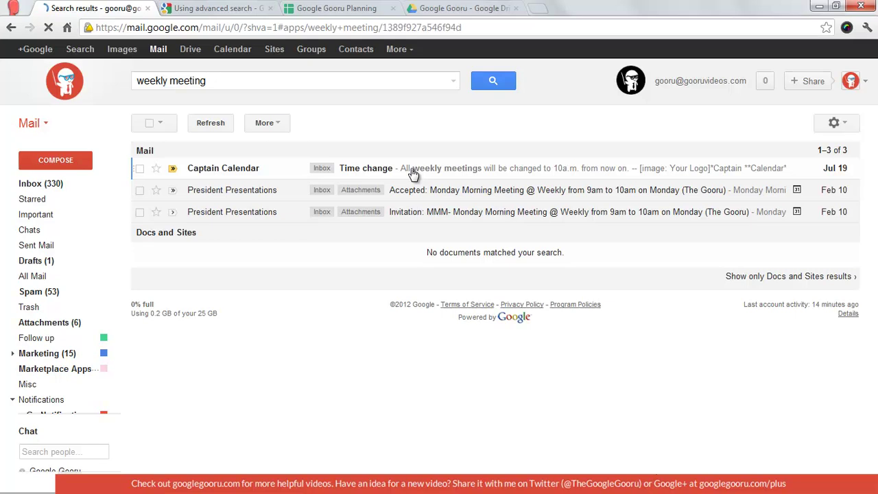
click(155, 124)
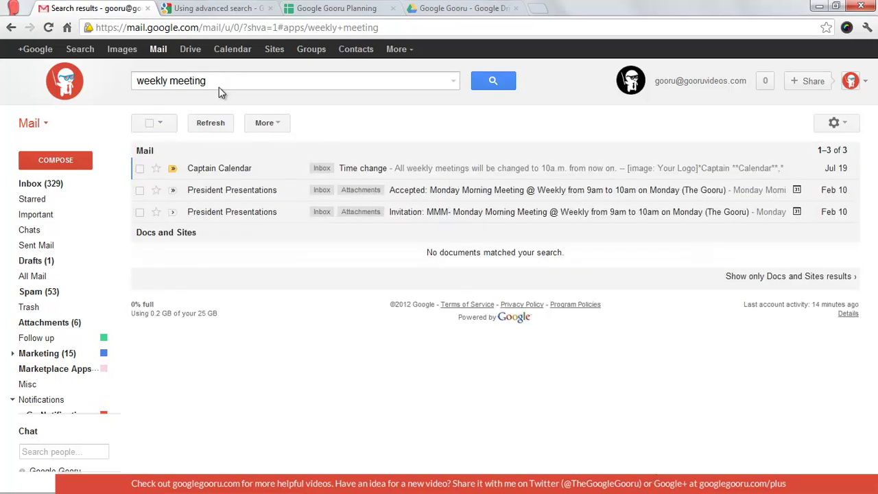
click(240, 81)
Step: Replace the query with a from: search on the suggested contact's address, listing 13 emails
drag(207, 80, 104, 75)
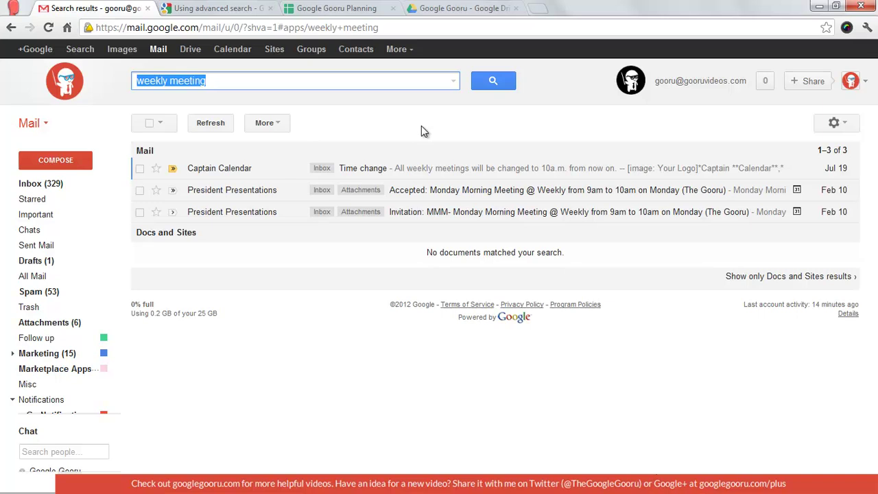
key(BackSpace)
text(from:)
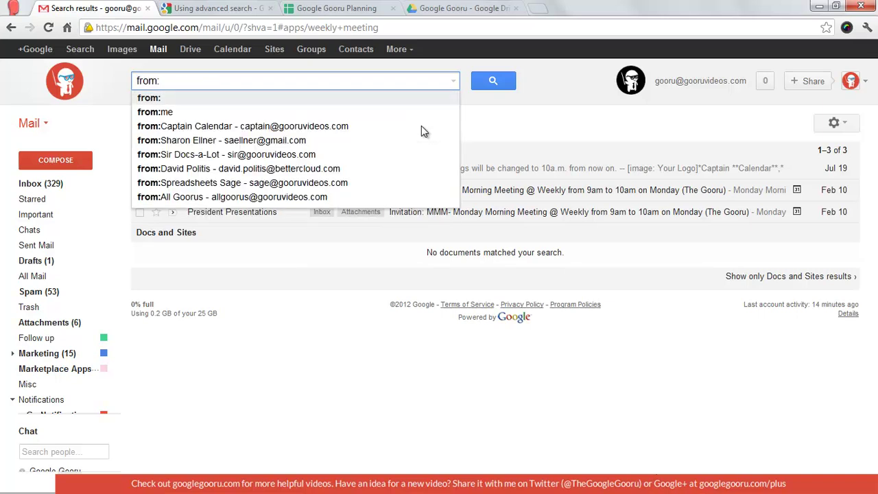
text(sir)
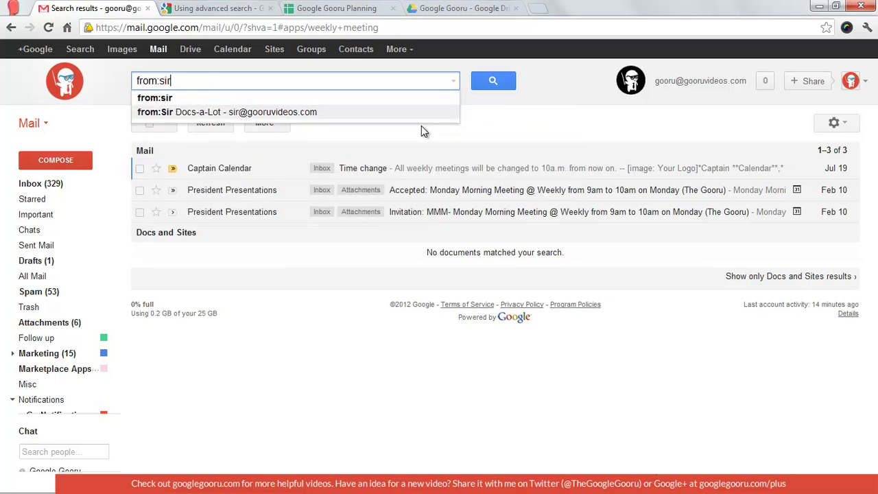
key(Return)
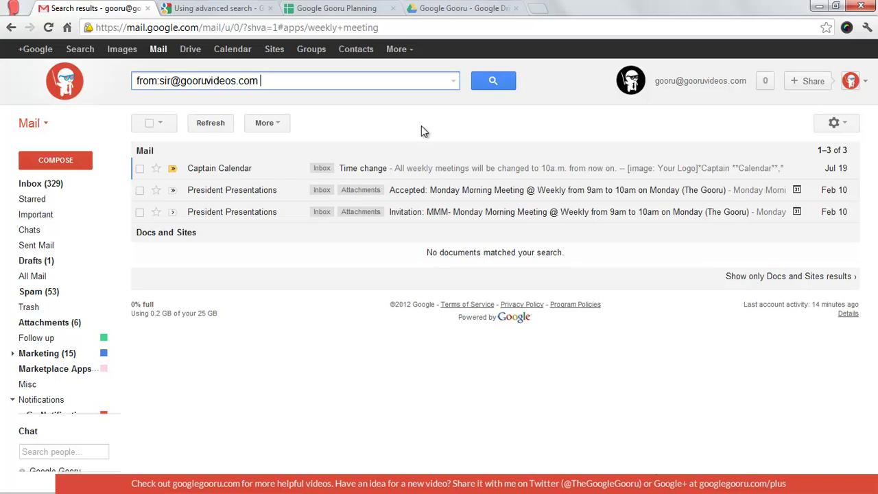
key(Return)
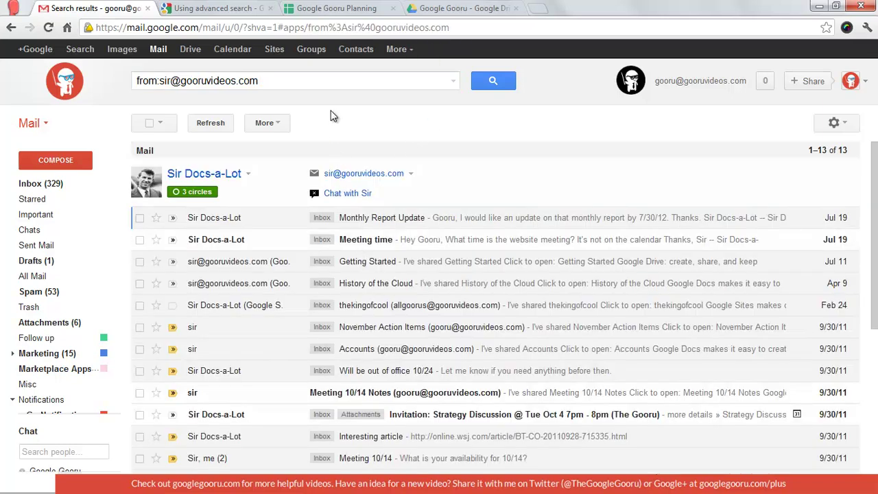
click(305, 81)
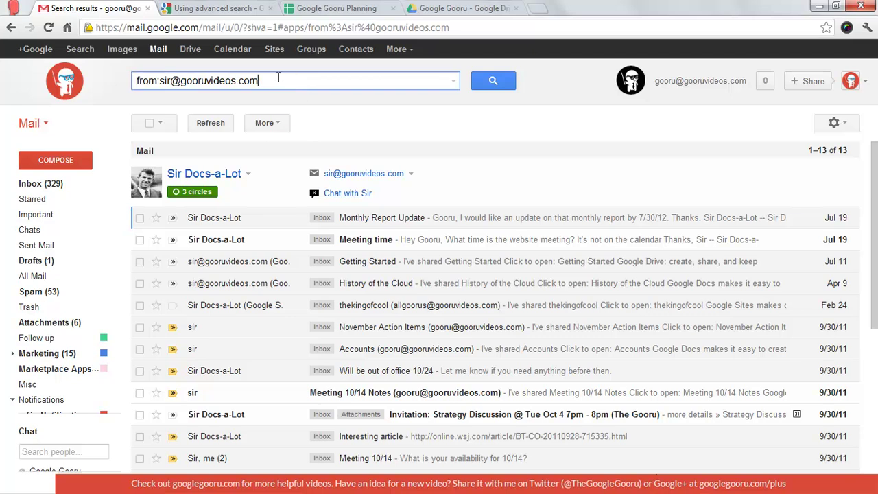
drag(277, 80, 160, 80)
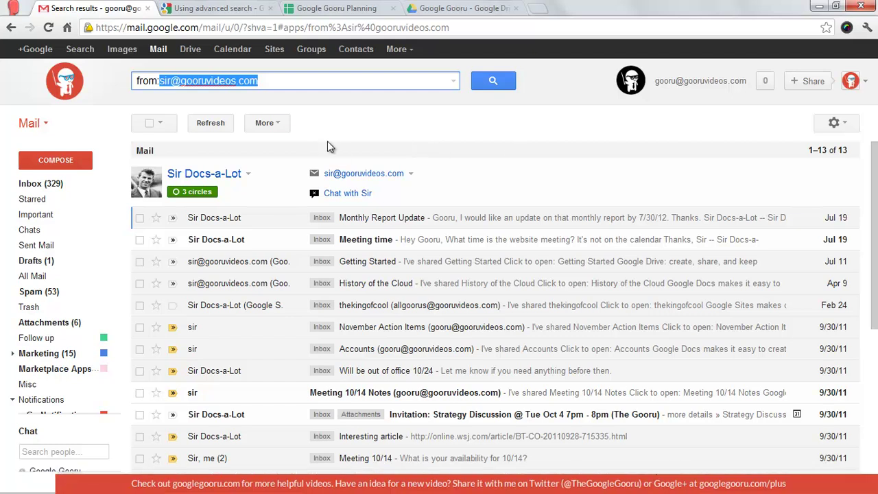
Step: Change the from: address to 'gooruvideos.com' to list about 79 emails from that domain
drag(308, 83, 162, 92)
text(goor)
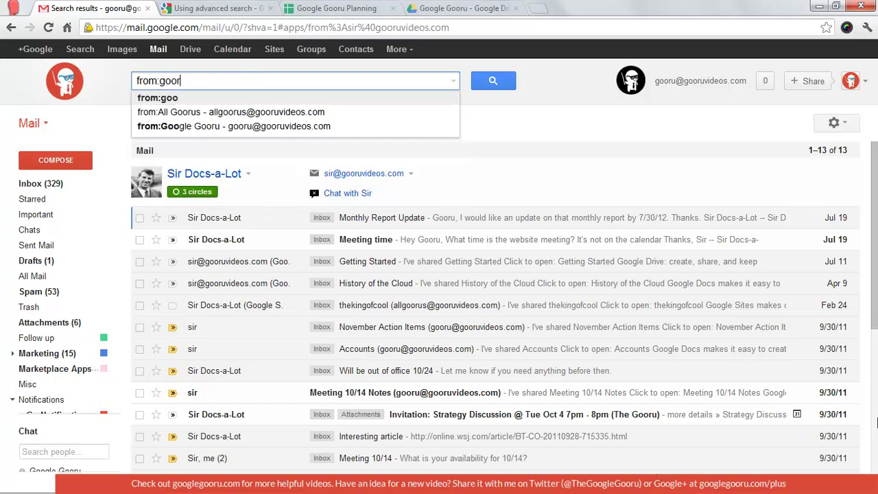
text(uvideos.com)
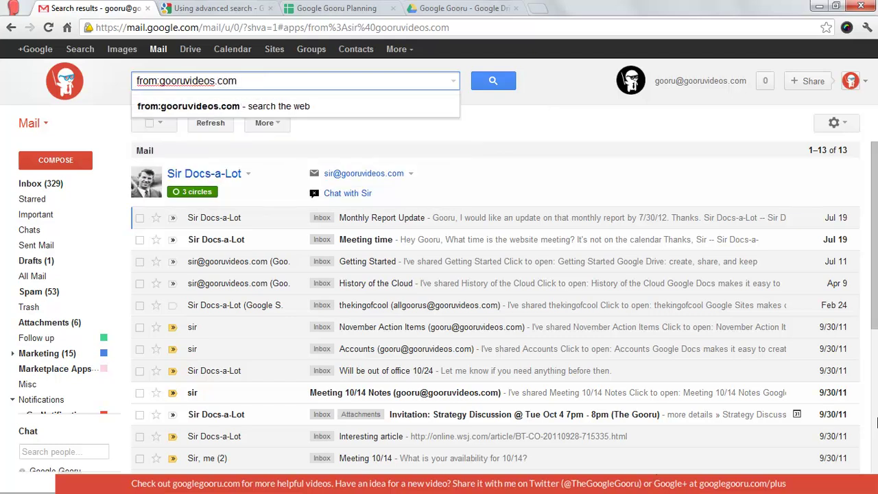
key(Return)
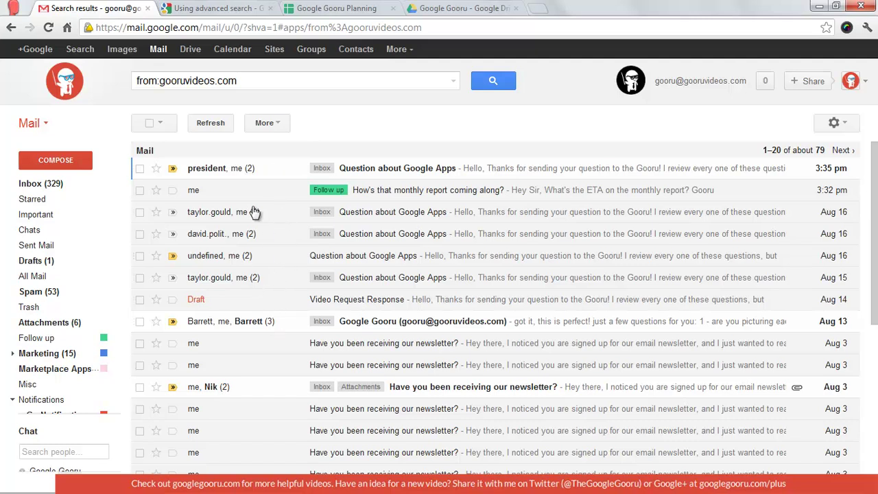
Step: Clear the from:gooruvideos.com query and browse the has: operator suggestions
drag(275, 80, 135, 77)
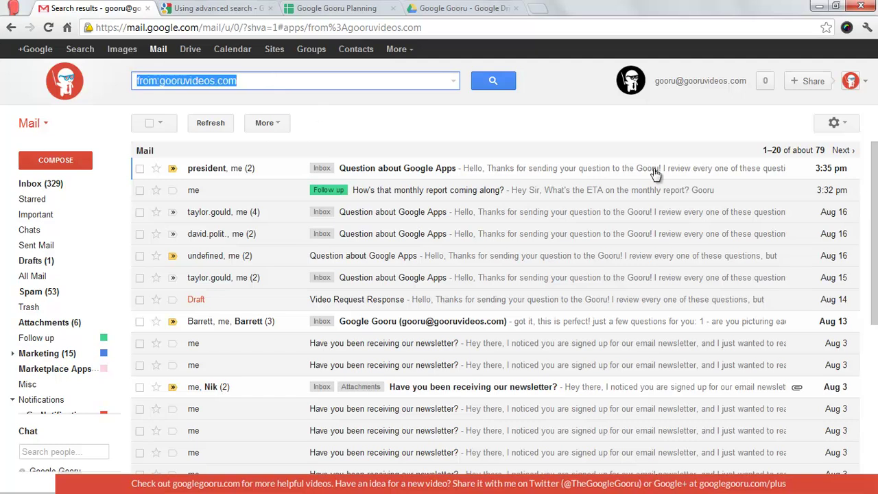
text(to:)
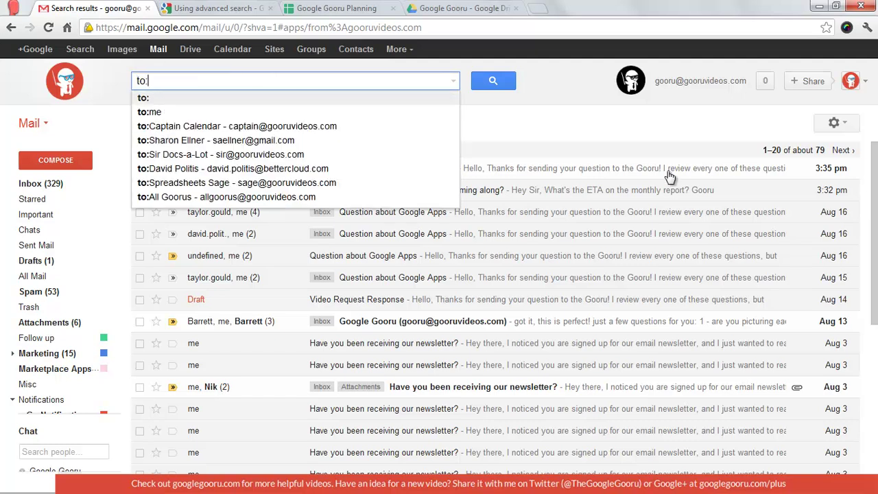
key(BackSpace)
key(BackSpace)
key(BackSpace)
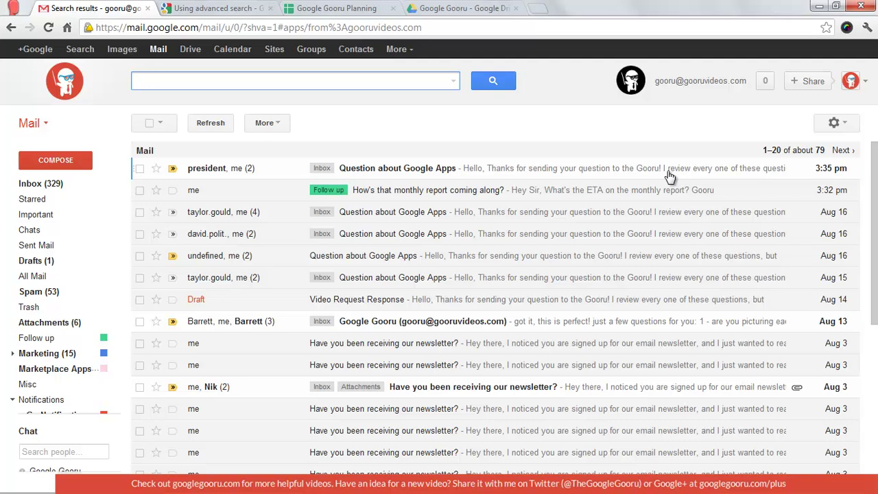
text(has)
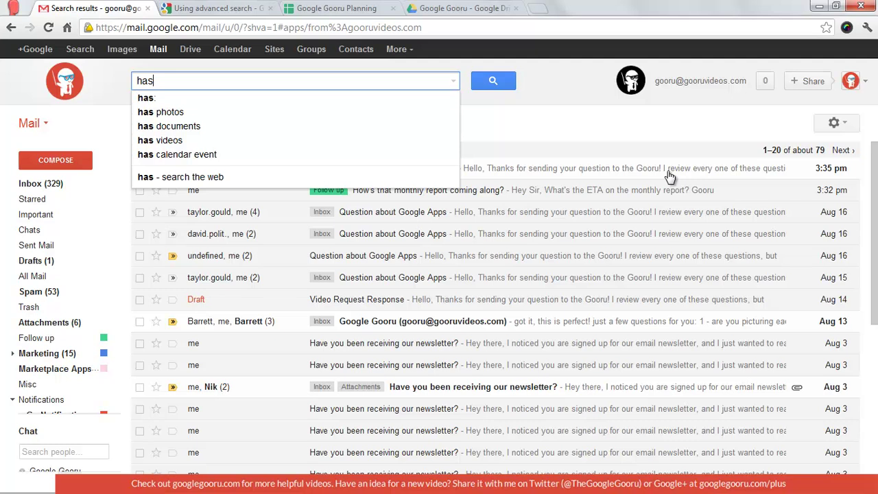
key(Down)
key(Down)
key(Down)
key(Up)
key(Up)
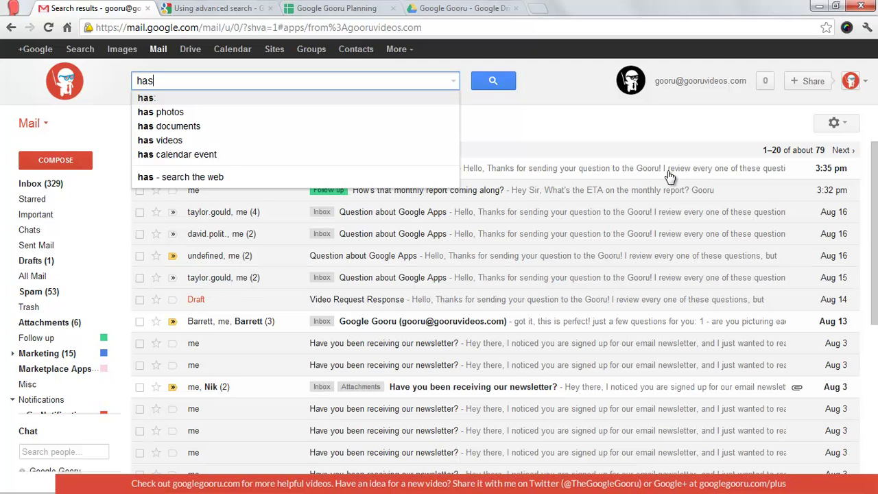
key(BackSpace)
key(BackSpace)
key(BackSpace)
Step: Search for 'subject:marketing -reports', returning 9 mail results
text(sube)
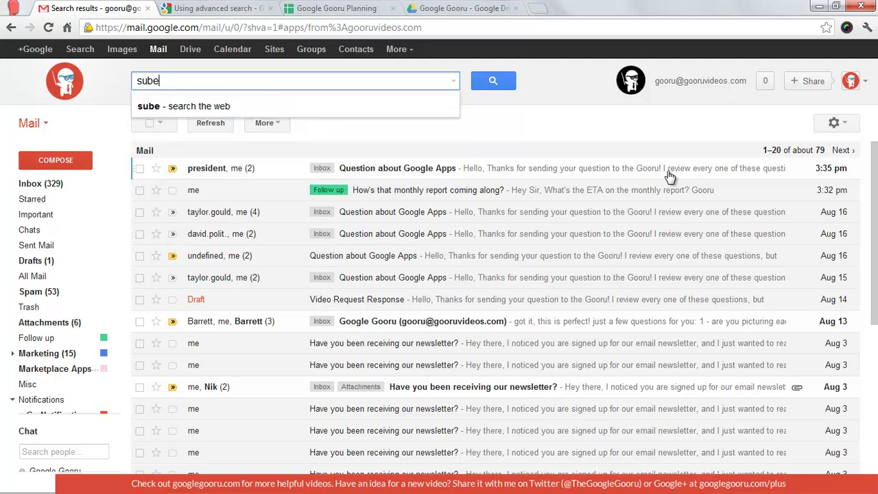
key(BackSpace)
text(ject:)
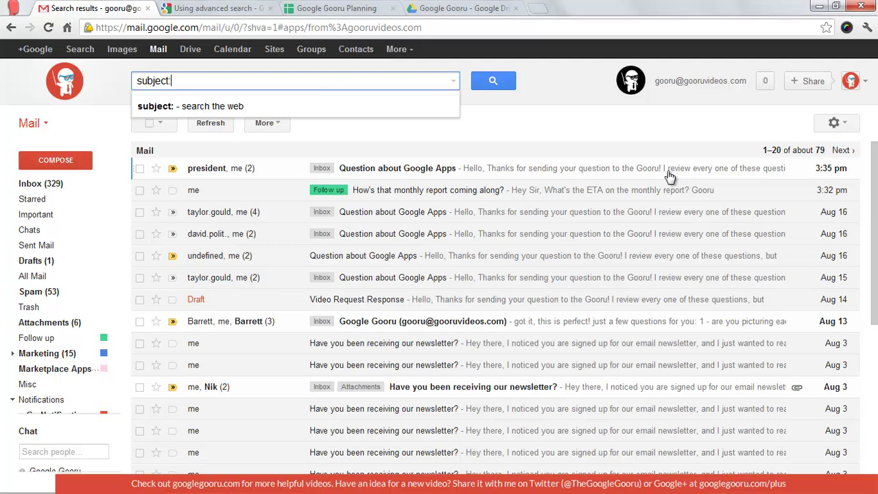
key(BackSpace)
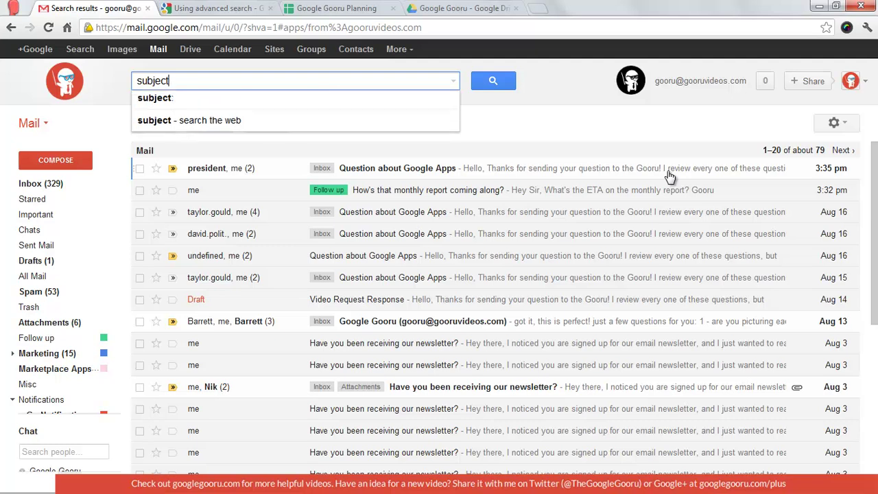
text(:)
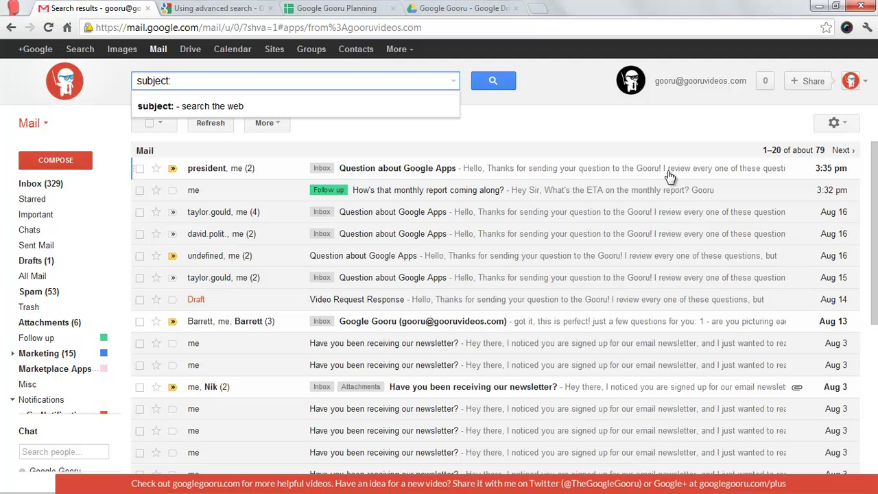
text( marketing)
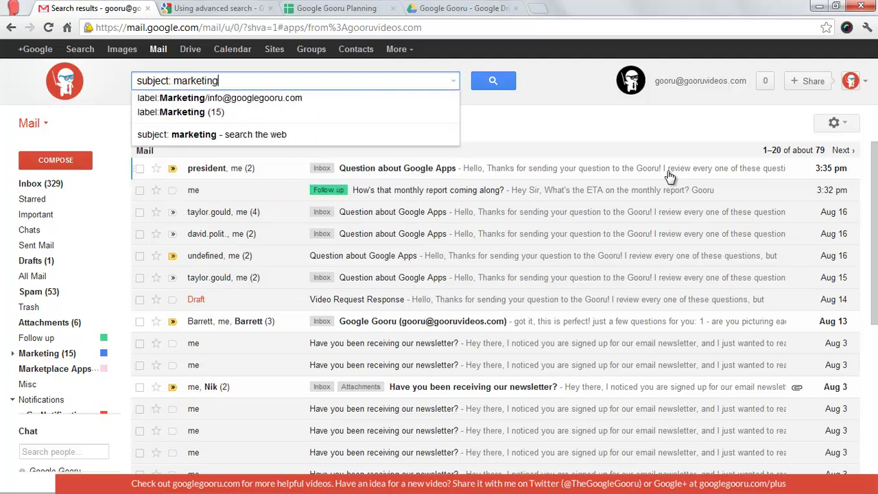
key(BackSpace)
key(BackSpace)
key(BackSpace)
key(BackSpace)
key(BackSpace)
key(BackSpace)
key(BackSpace)
key(BackSpace)
key(BackSpace)
key(BackSpace)
text(mark)
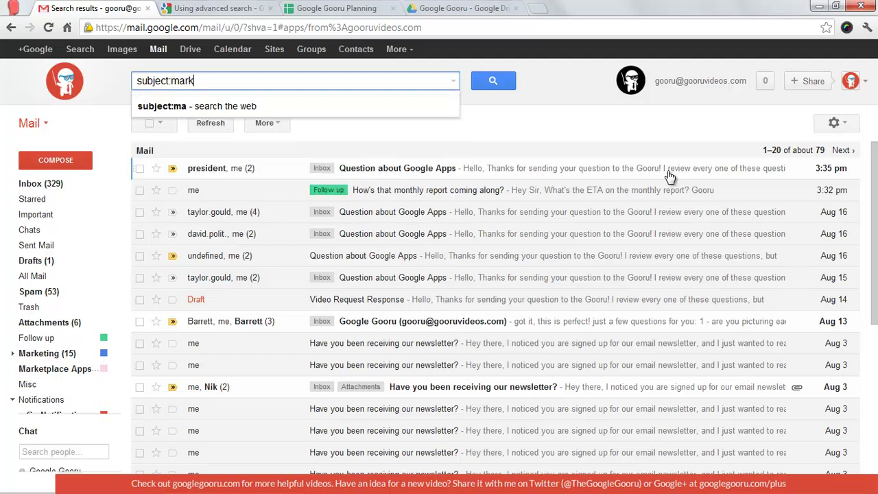
text(eting)
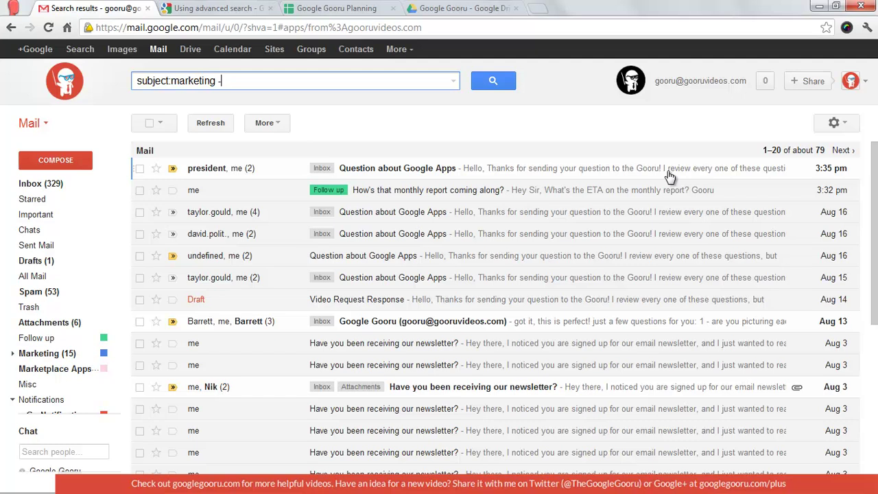
text(-reports)
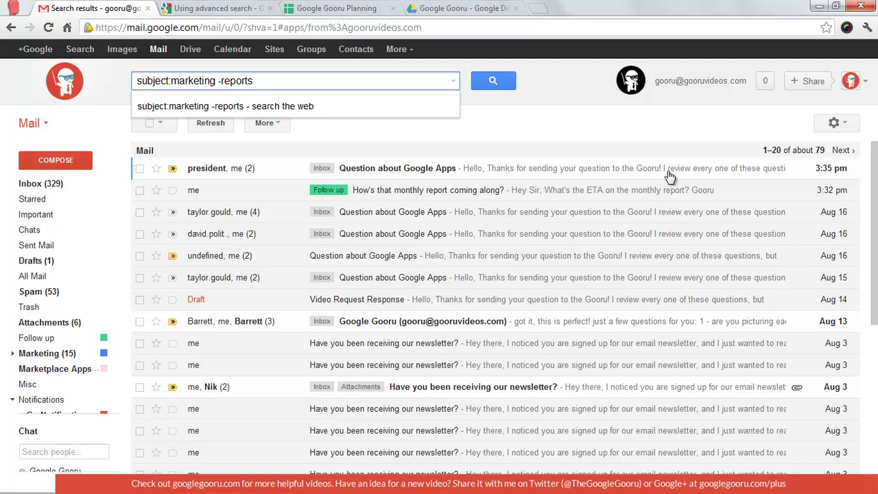
key(Return)
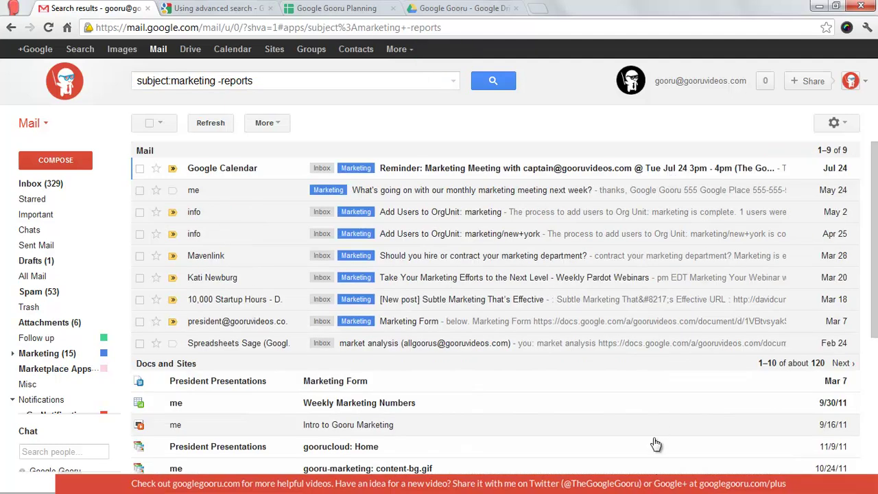
Step: Return to the inbox and set advanced search to the Marketing label within 1 month of 4/1/2012
click(75, 181)
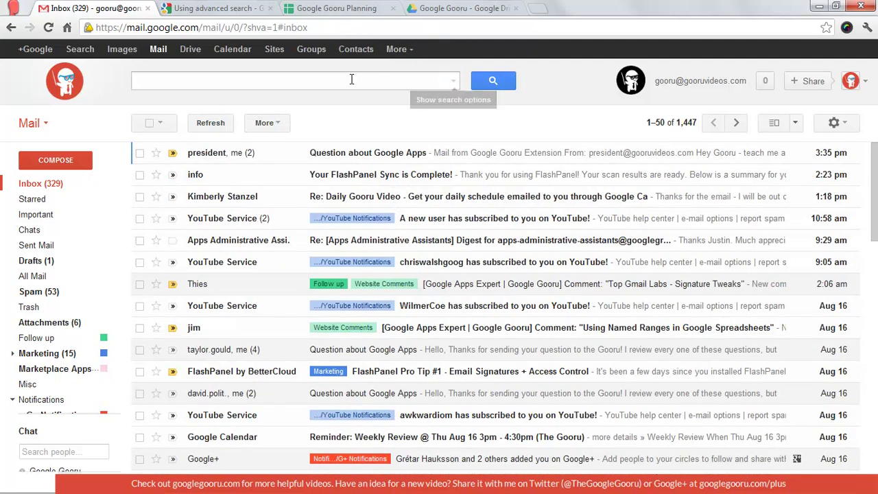
click(320, 82)
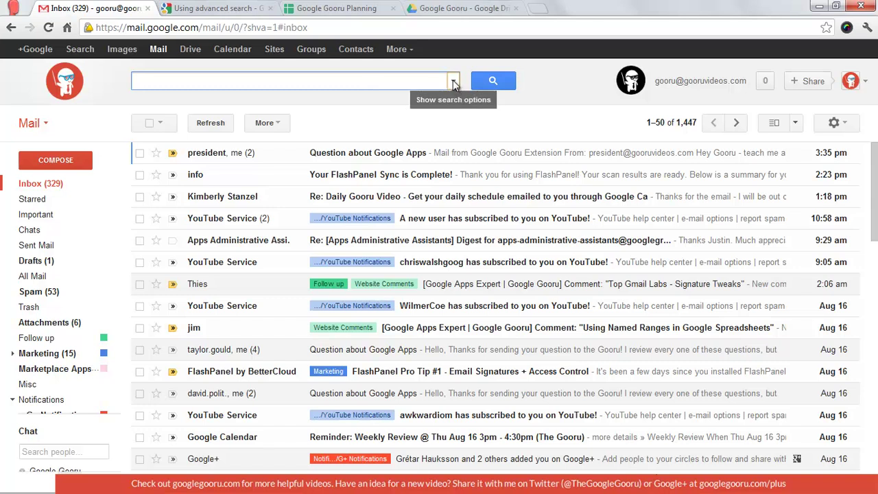
click(453, 82)
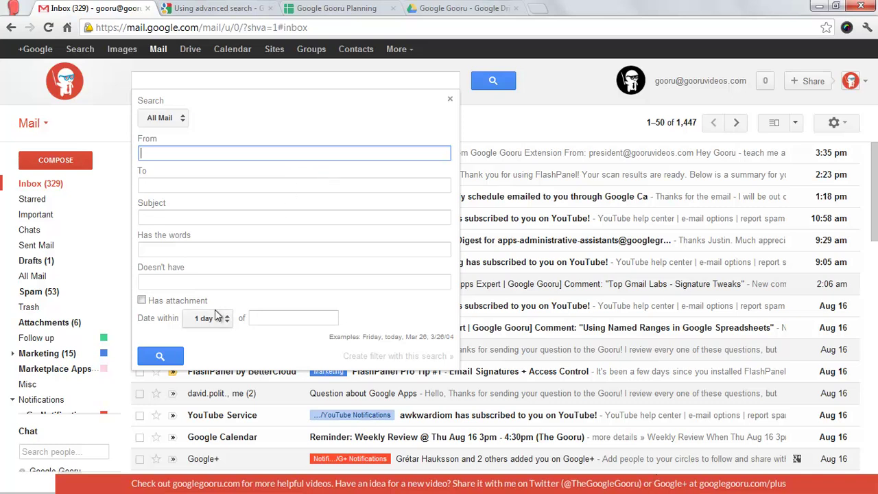
click(182, 120)
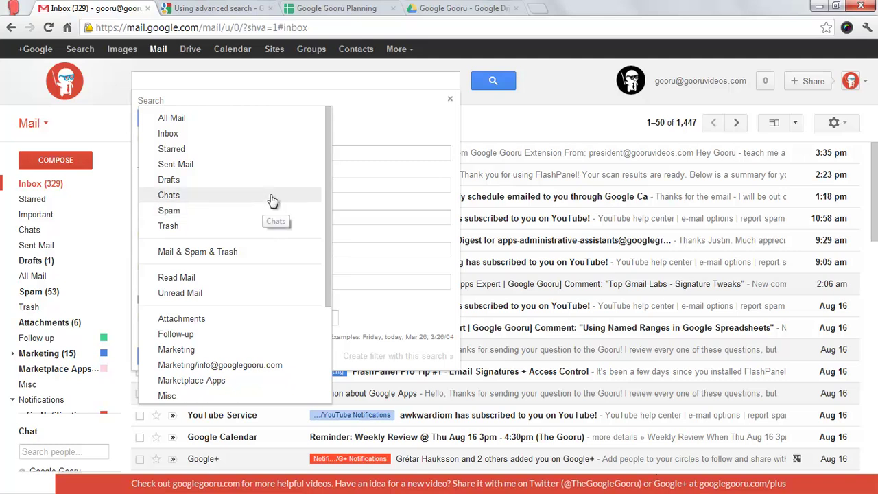
scroll(260, 279, down, 3)
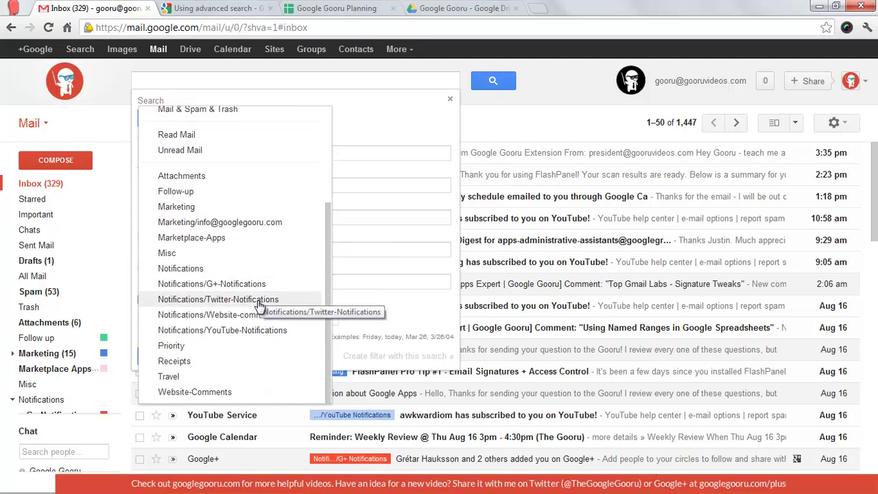
click(206, 207)
click(207, 320)
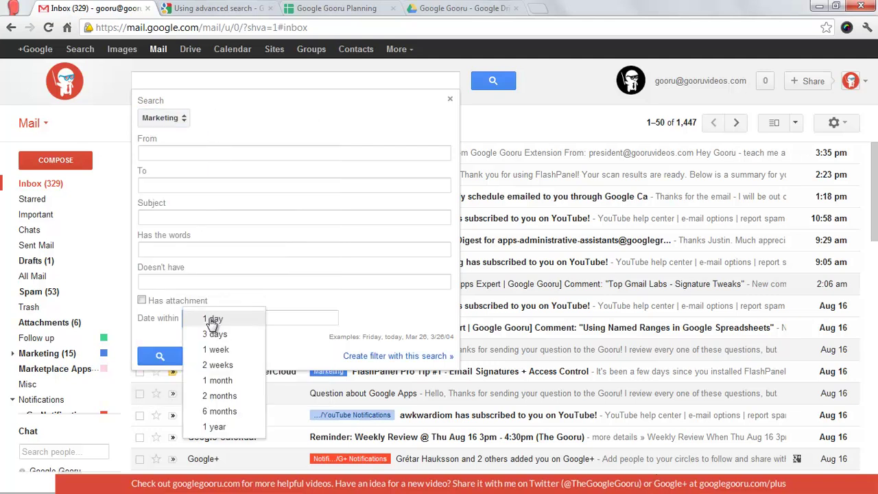
click(218, 380)
click(277, 317)
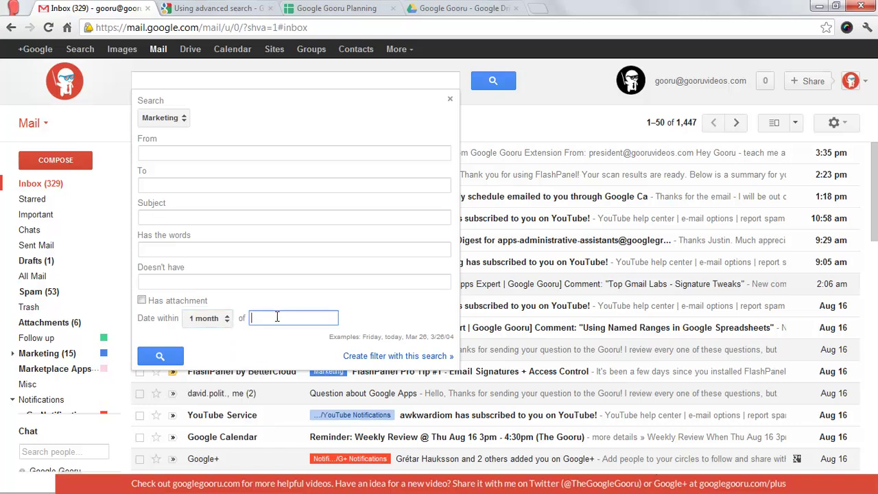
text(4/1/2012)
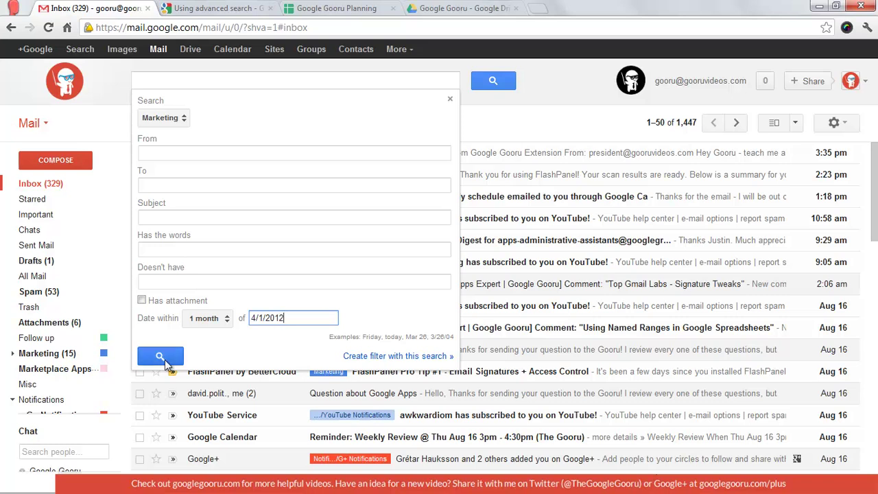
Step: Run the Marketing-label search dated within one month of 4/1/2012
click(162, 356)
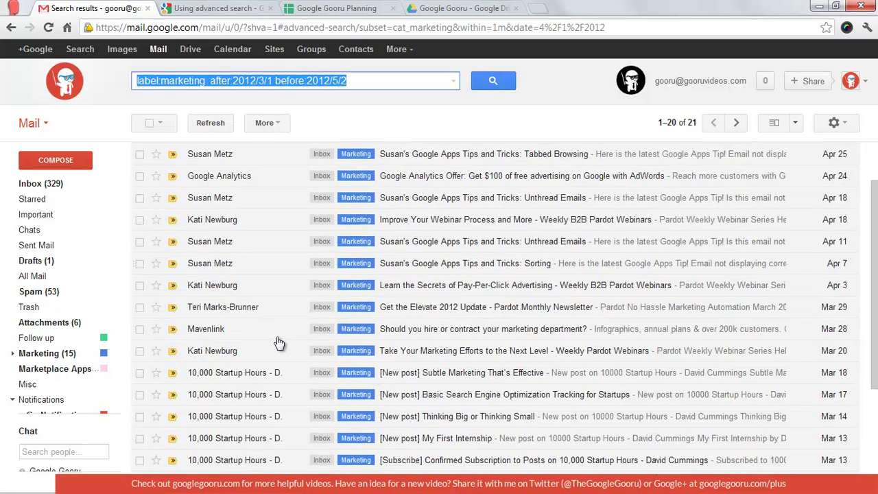
scroll(279, 343, down, 3)
scroll(279, 341, up, 5)
Step: Add "mavenlink" to the query, leaving the single Mar 28 message, and highlight the date terms
click(416, 79)
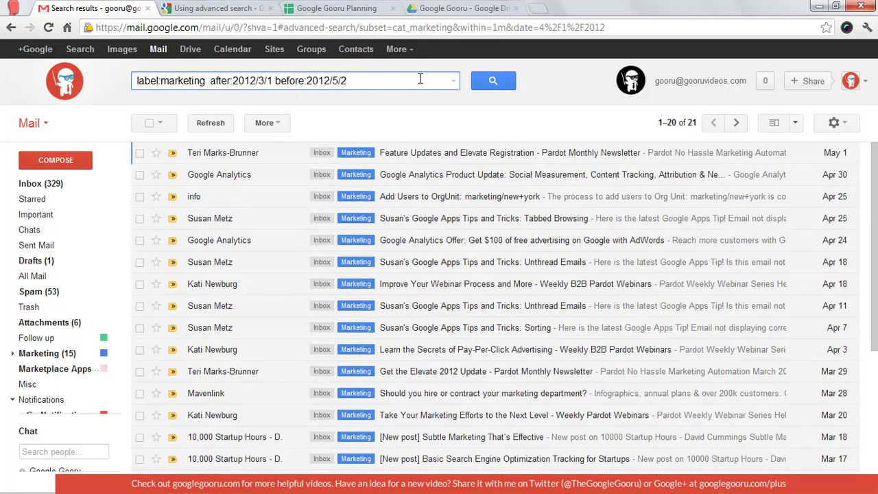
text("mavenlink")
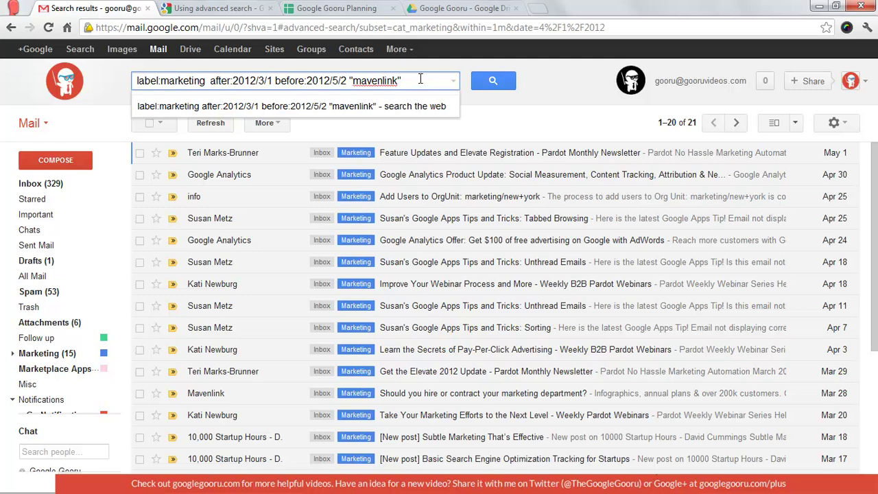
key(Return)
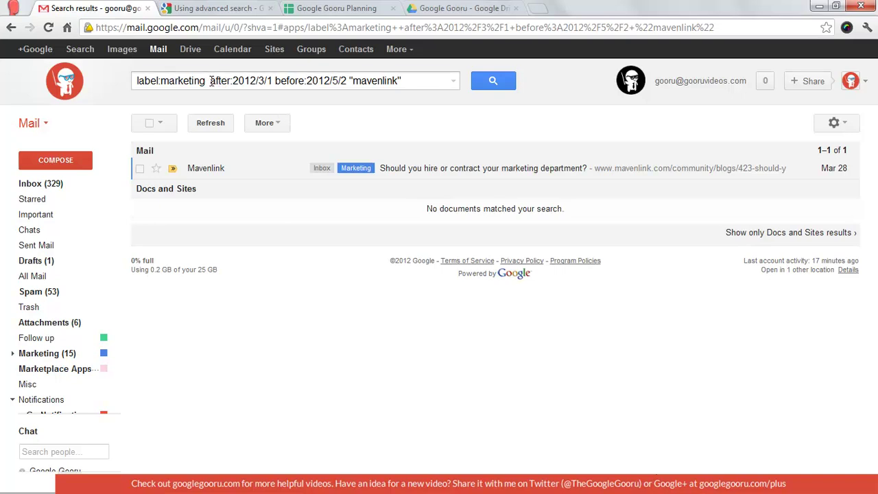
drag(210, 80, 306, 81)
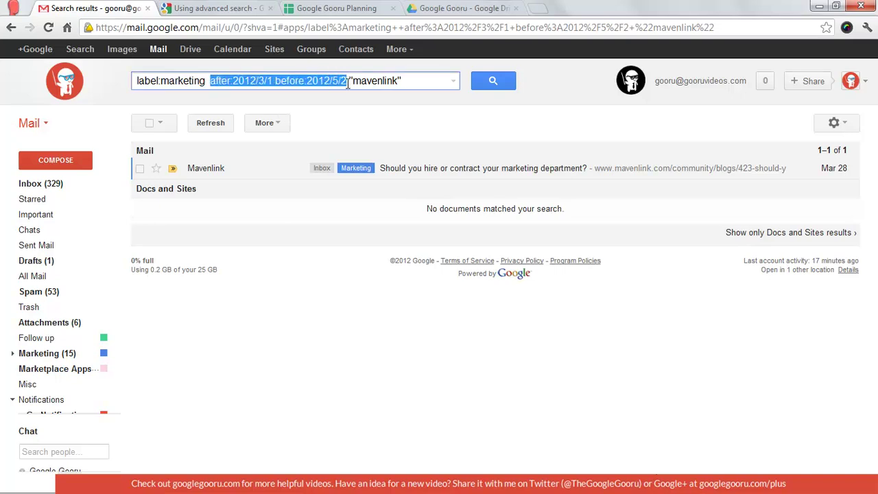
click(348, 130)
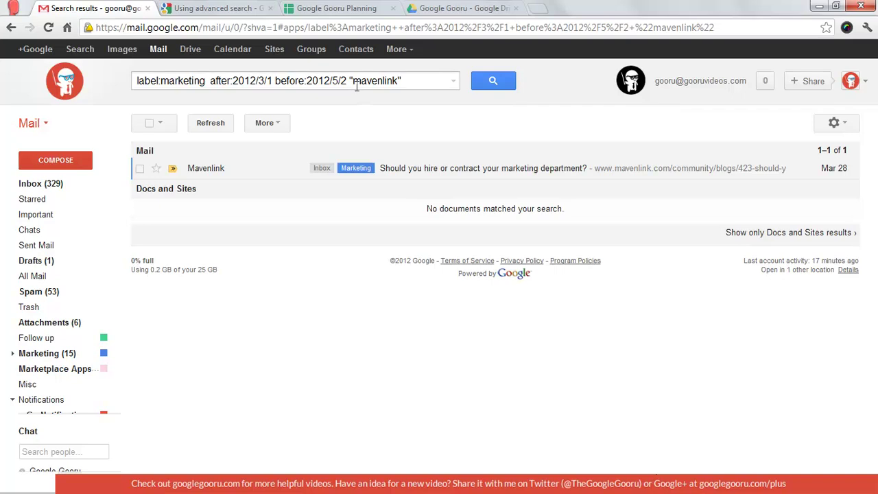
click(452, 82)
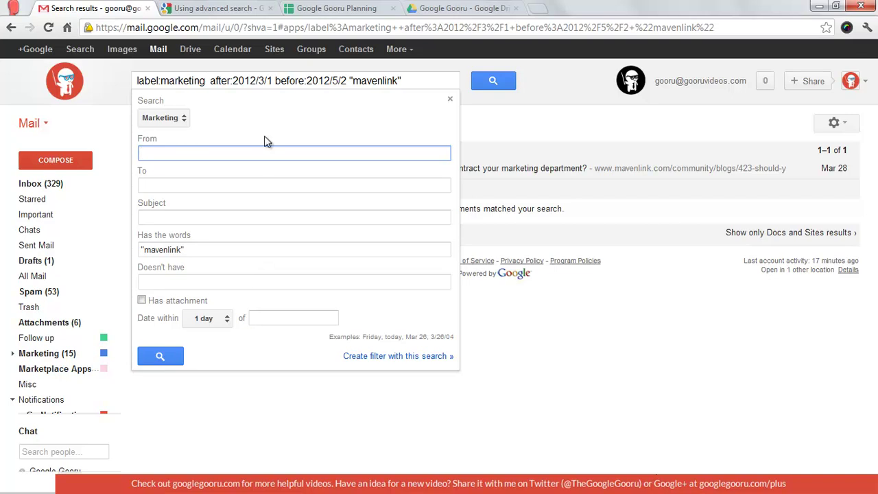
click(469, 121)
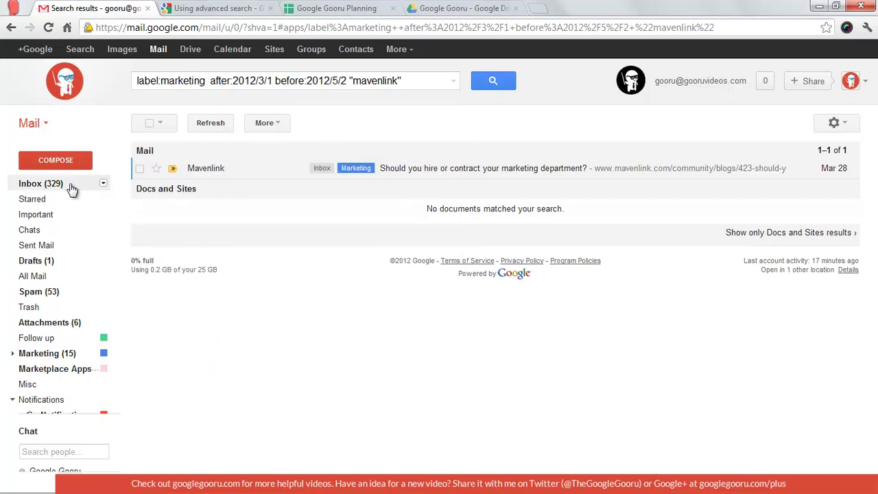